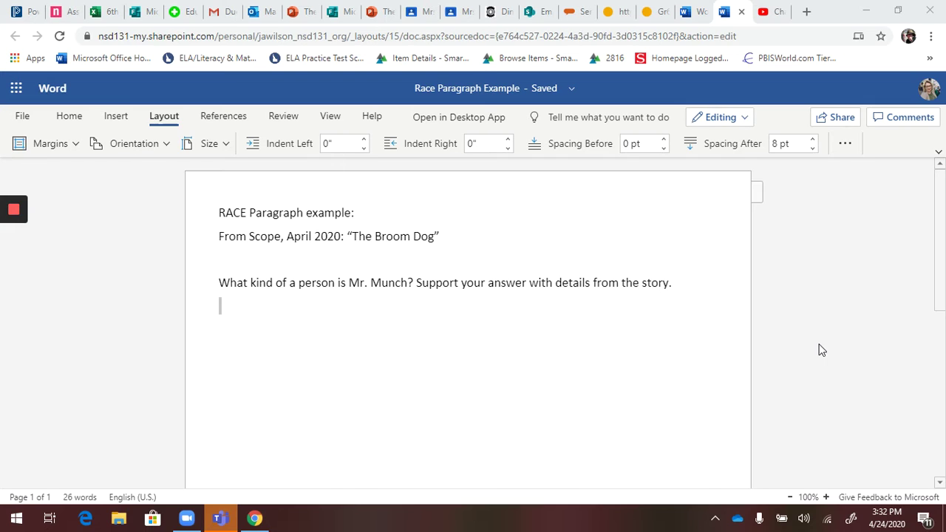
Type the claim "Mr. Munch is a kind person." on the blank line below the question
click(217, 308)
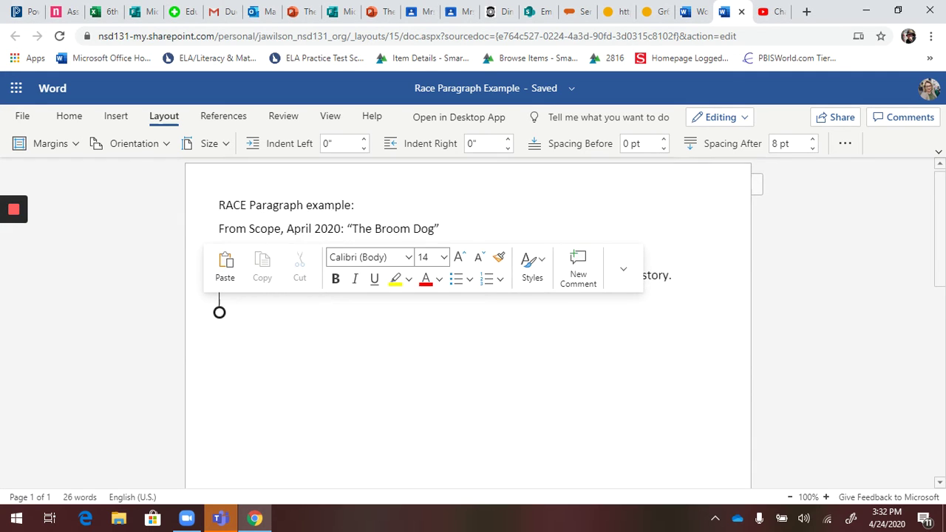
scroll(220, 295, down, 1)
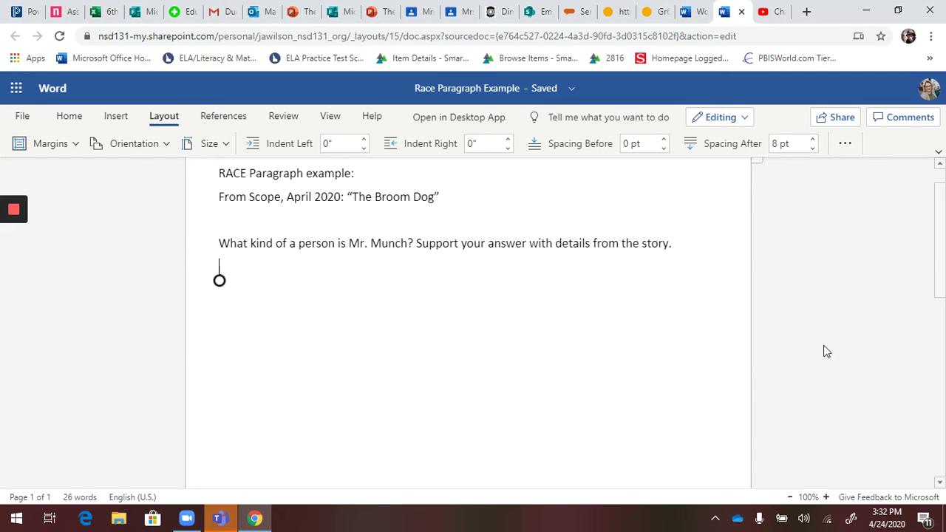
text(Mr. Munch )
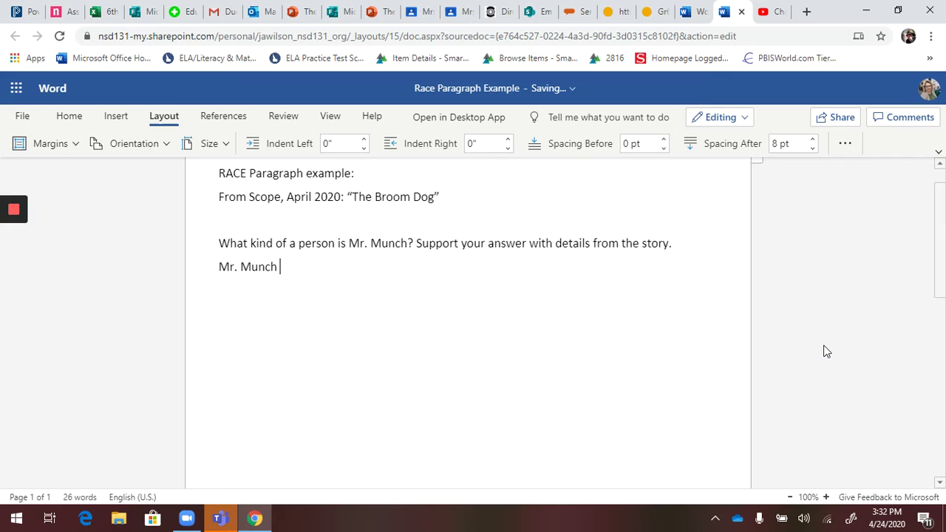
text(is a)
text(kind person.)
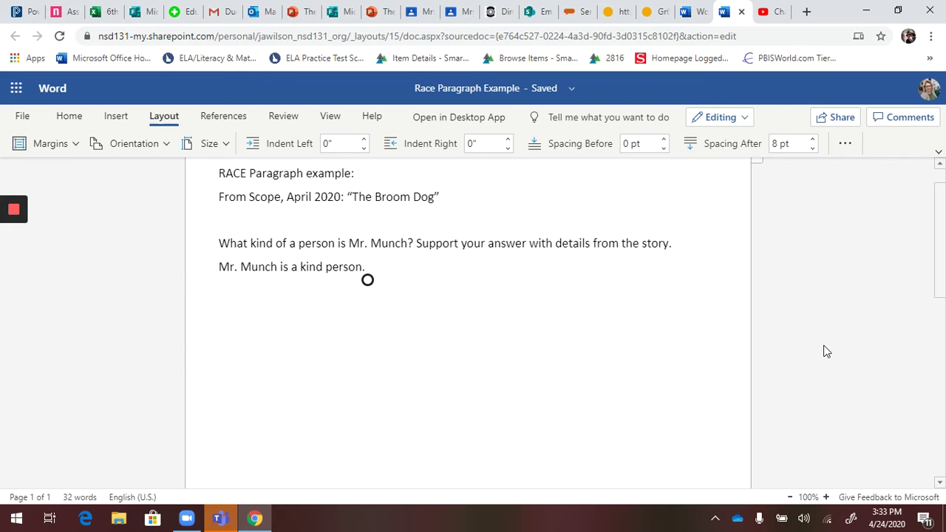
Add the sentence "According to the story, Mr. Munch found Canton crying in the bathroom, and helped him."
text(Acco)
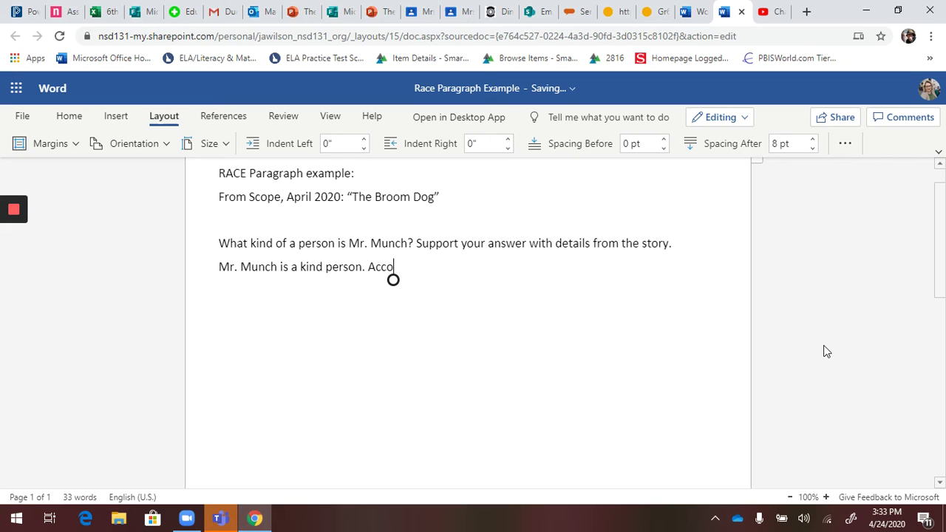
text(rding to the)
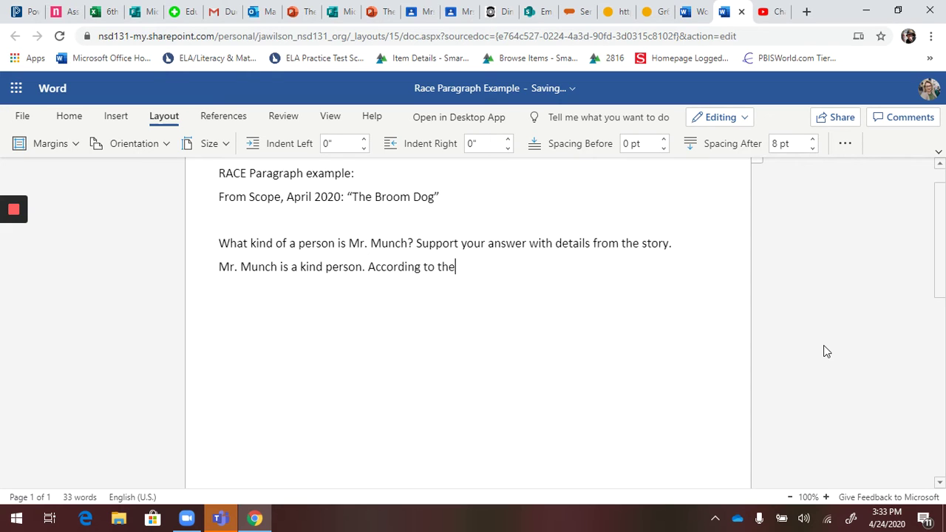
text( story, Mr. Munch)
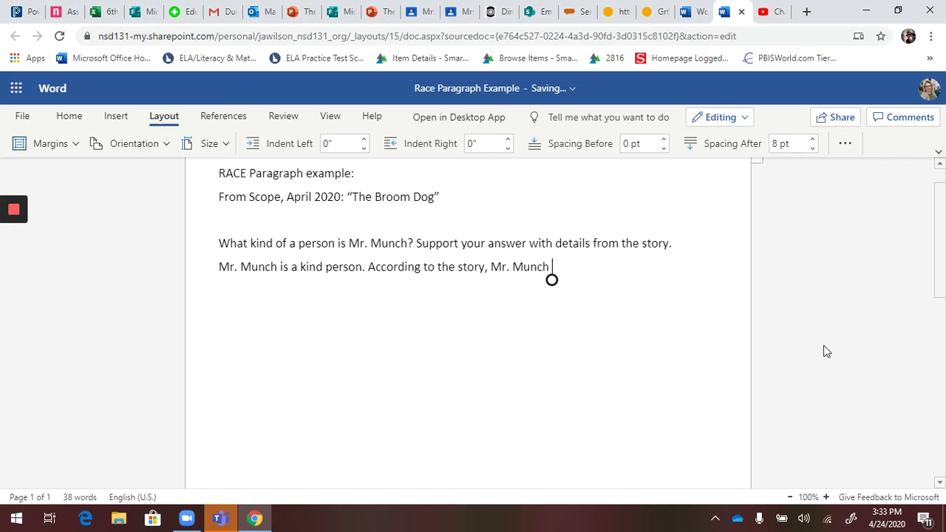
text( found Canton crying )
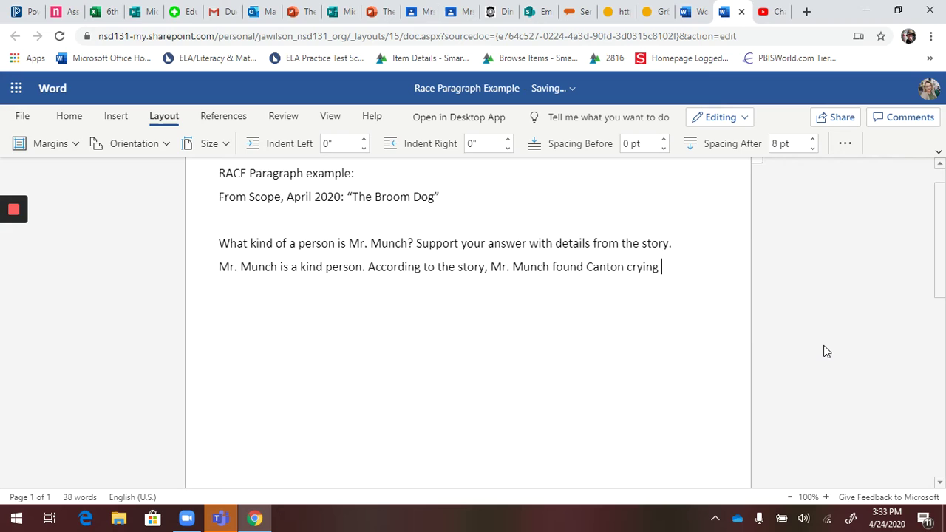
text(in the bathroo)
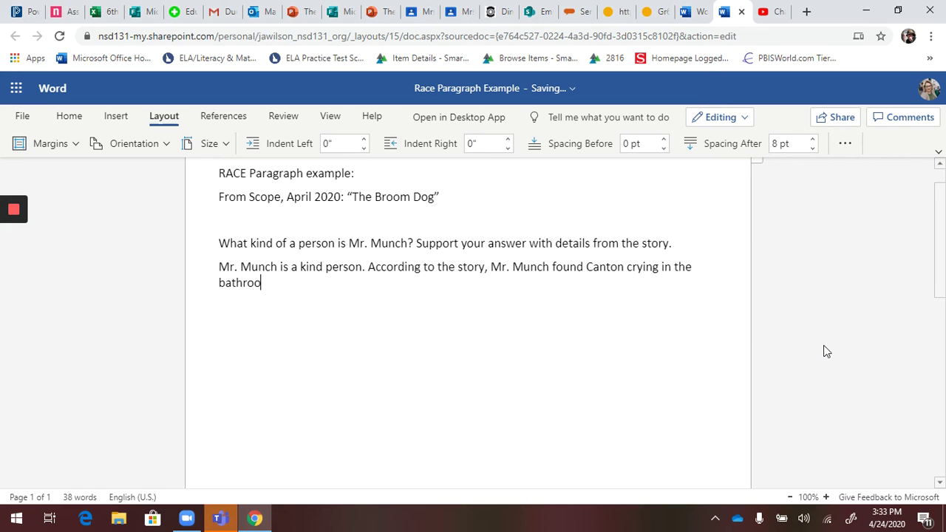
text(m, and helped him.)
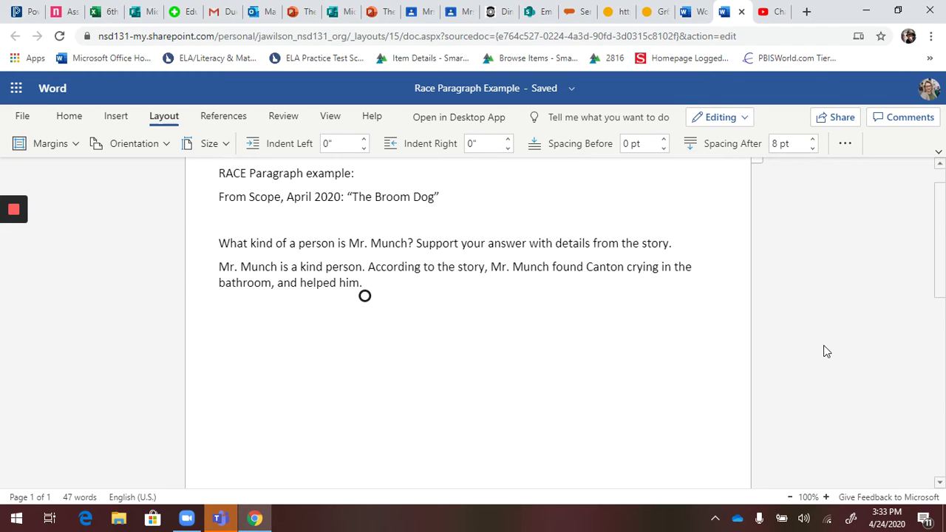
Replace the false start with the quote “Come on Canton. Count to 10 with me...” (28), then begin "This shows that"
text(For e)
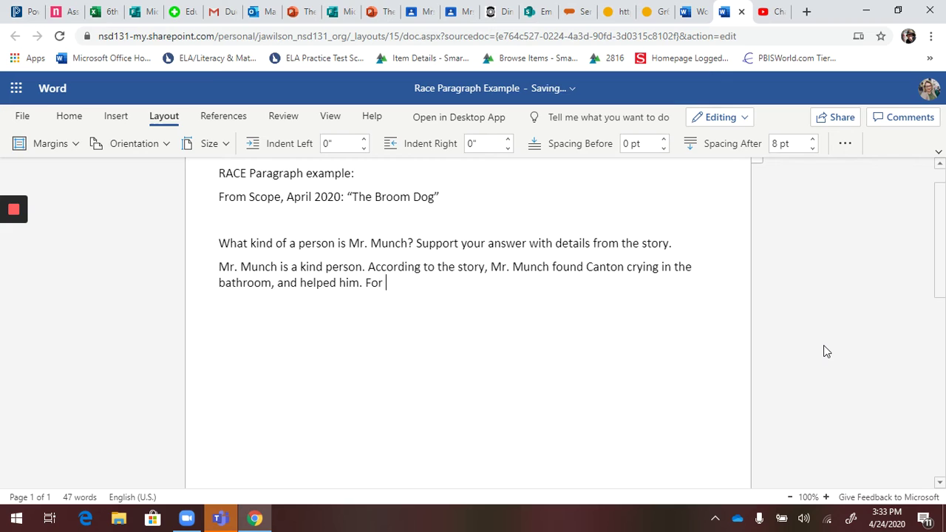
key(BackSpace)
key(BackSpace)
key(BackSpace)
key(BackSpace)
key(BackSpace)
text(“Come on Canto)
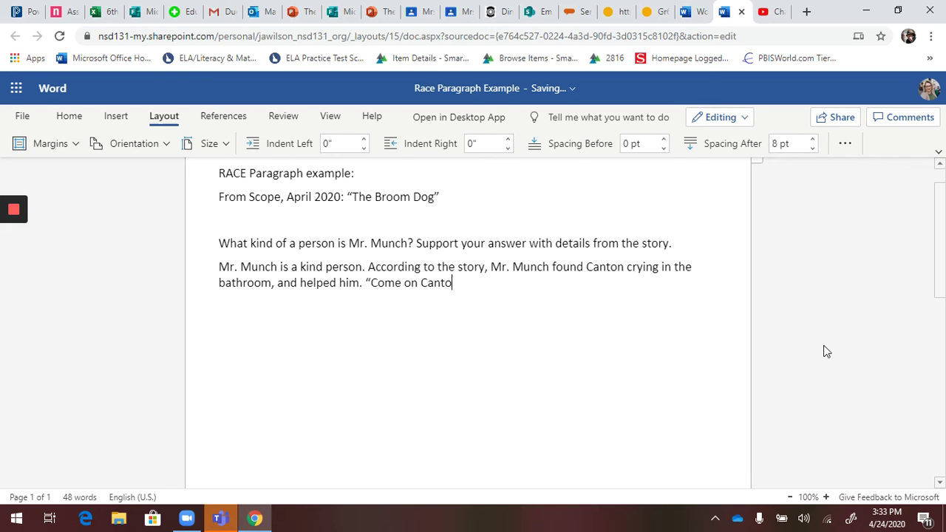
text(n. Count to 10 with )
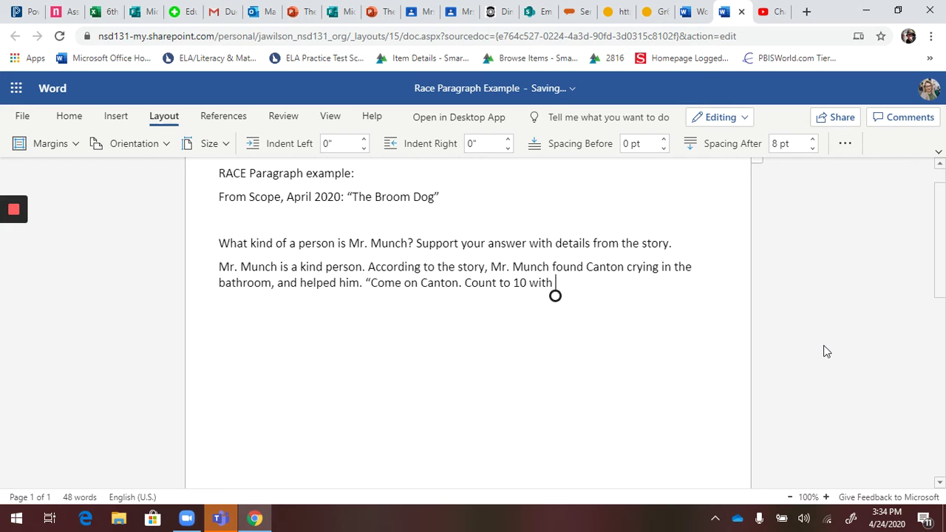
text(me...")
text( (28))
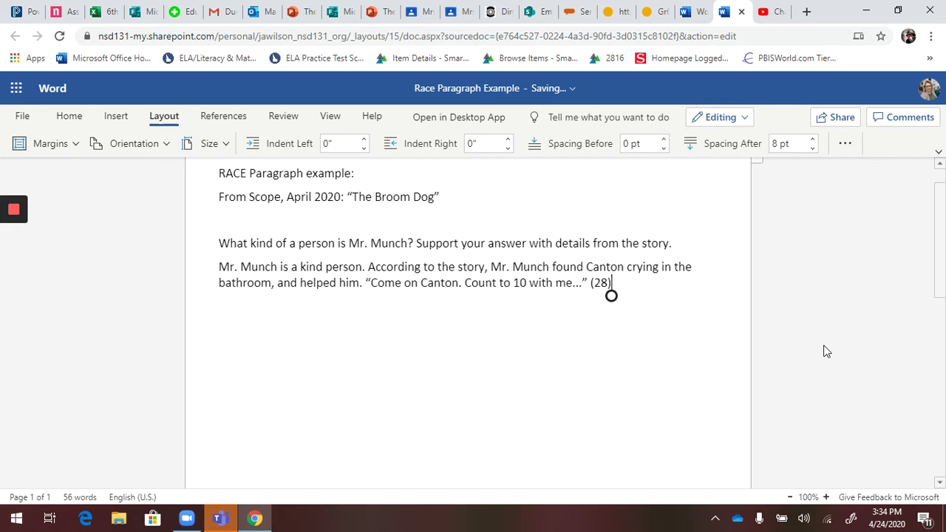
text(. This shows that Mr. Can)
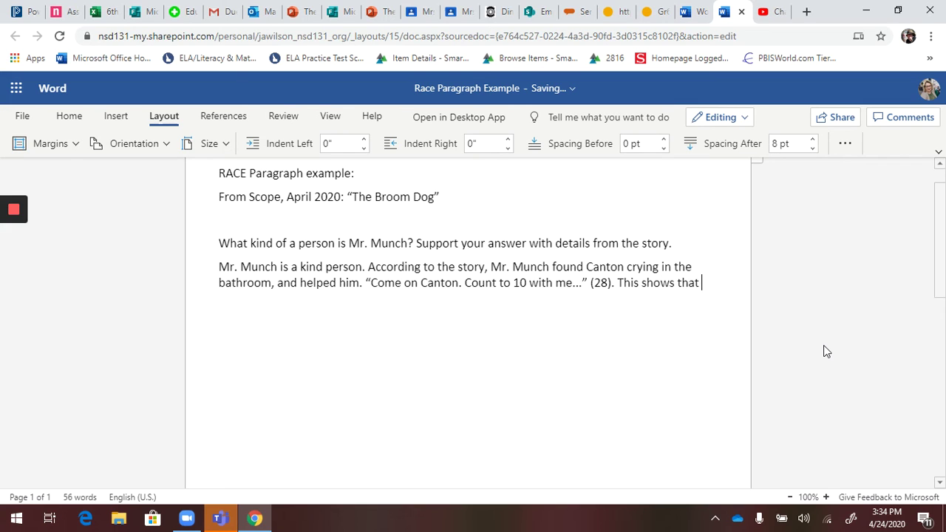
Explain that Mr. Munch cared for Canton and tried to calm him, upset after his mother's accident
key(BackSpace)
key(BackSpace)
key(BackSpace)
text(Mr. Munch cared for )
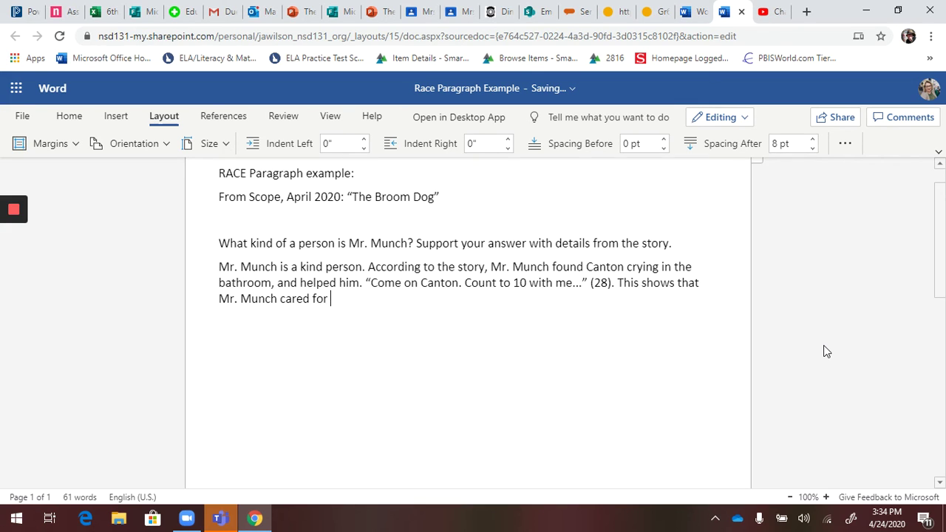
text(Canton because M)
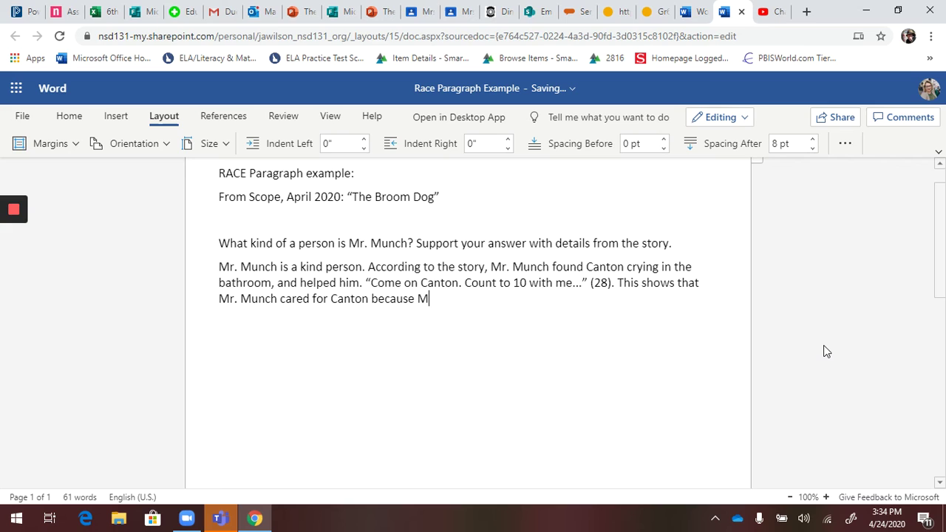
text(r)
key(BackSpace)
text(r. Munch tried to)
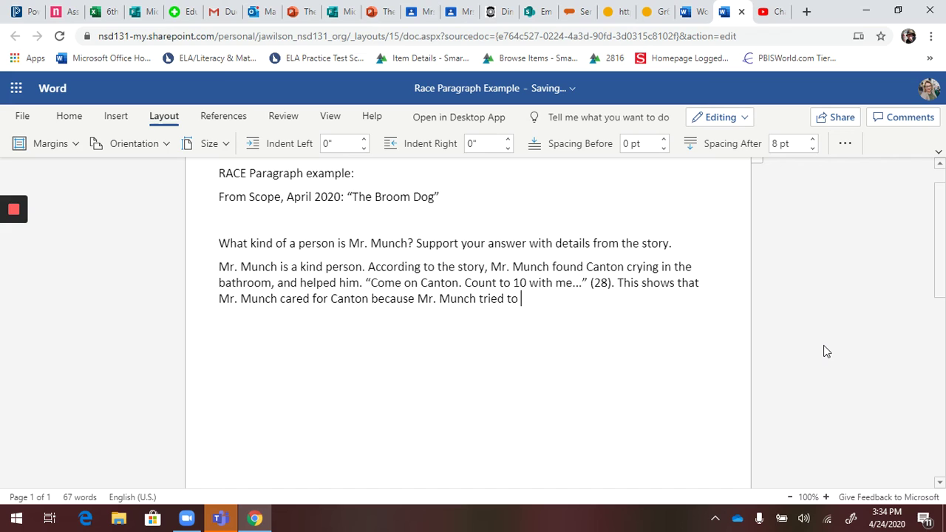
text( help Canton calm down)
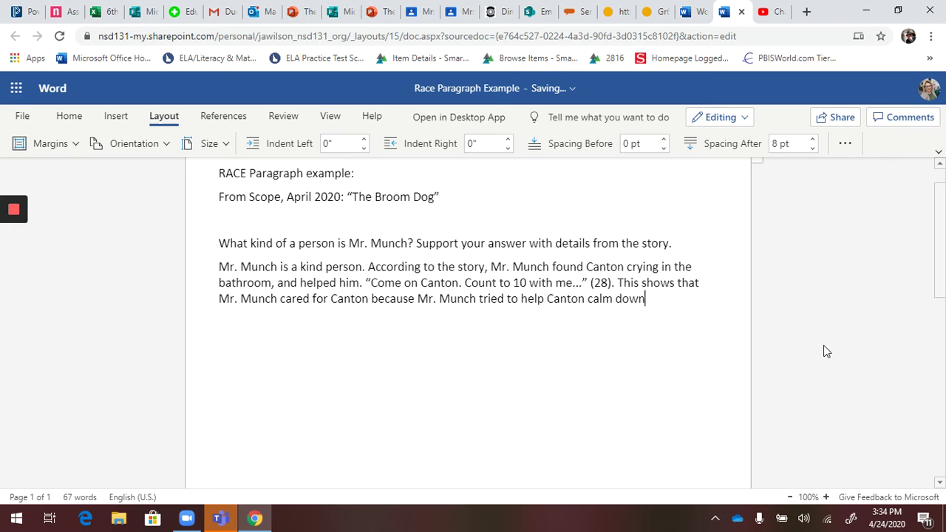
text( because Canton )
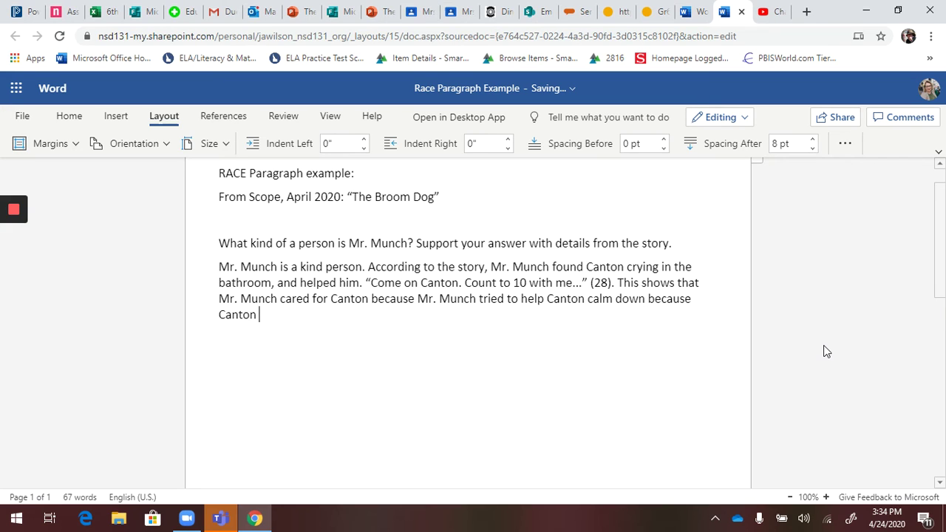
text(was very upset after his mot)
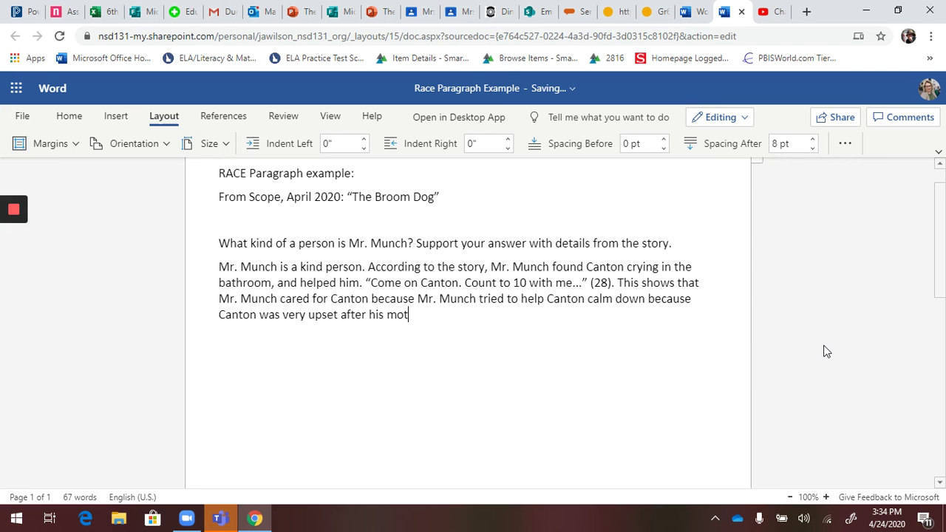
text(her's accident. This prove)
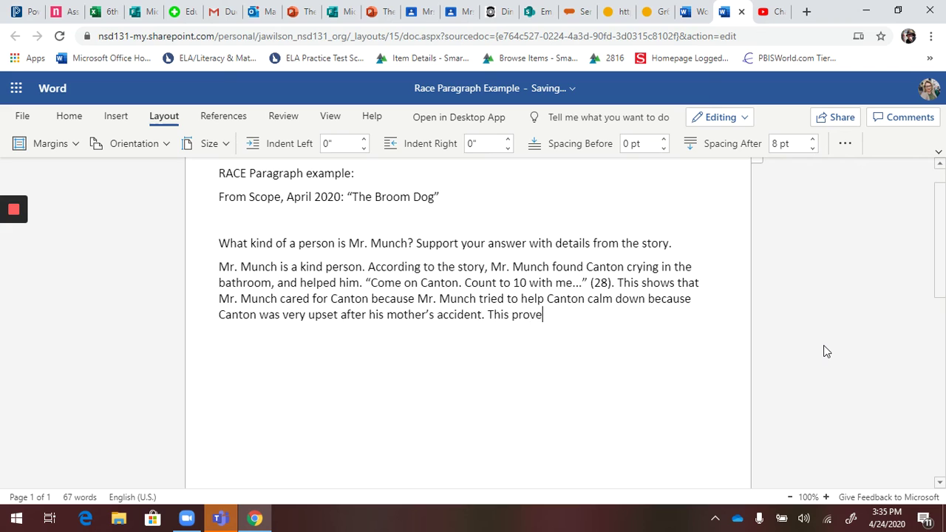
text(s that Mr.  Munch i)
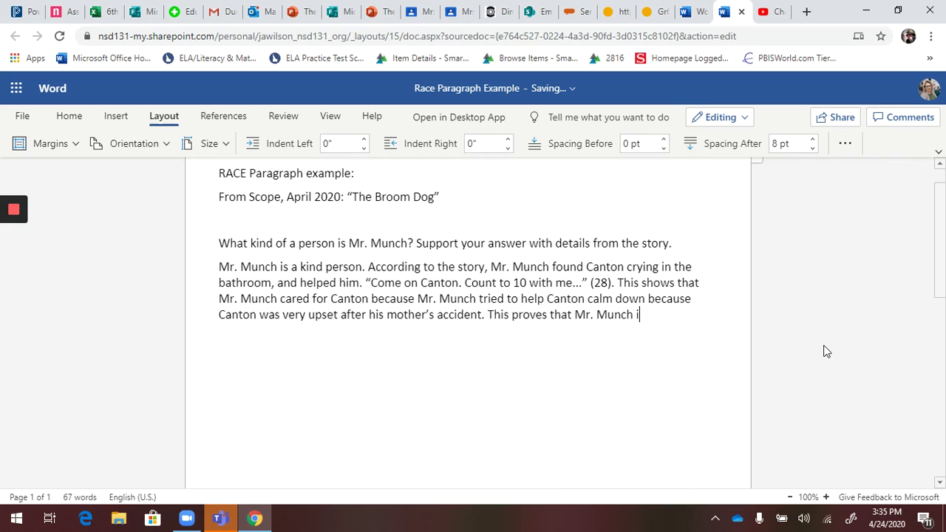
Finish the conclusion "This proves that Mr. Munch is very kind-hearted", correcting typos along the way
text(s very kind)
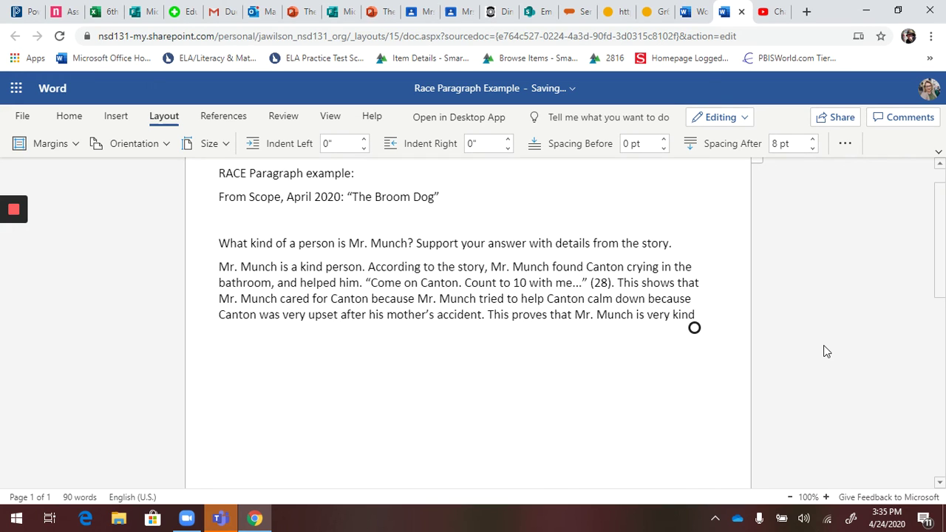
text(-hearted)
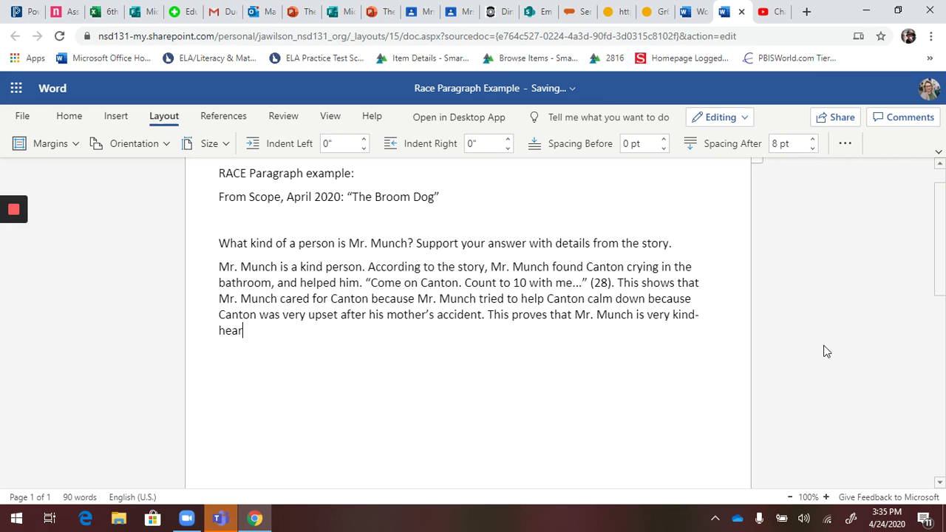